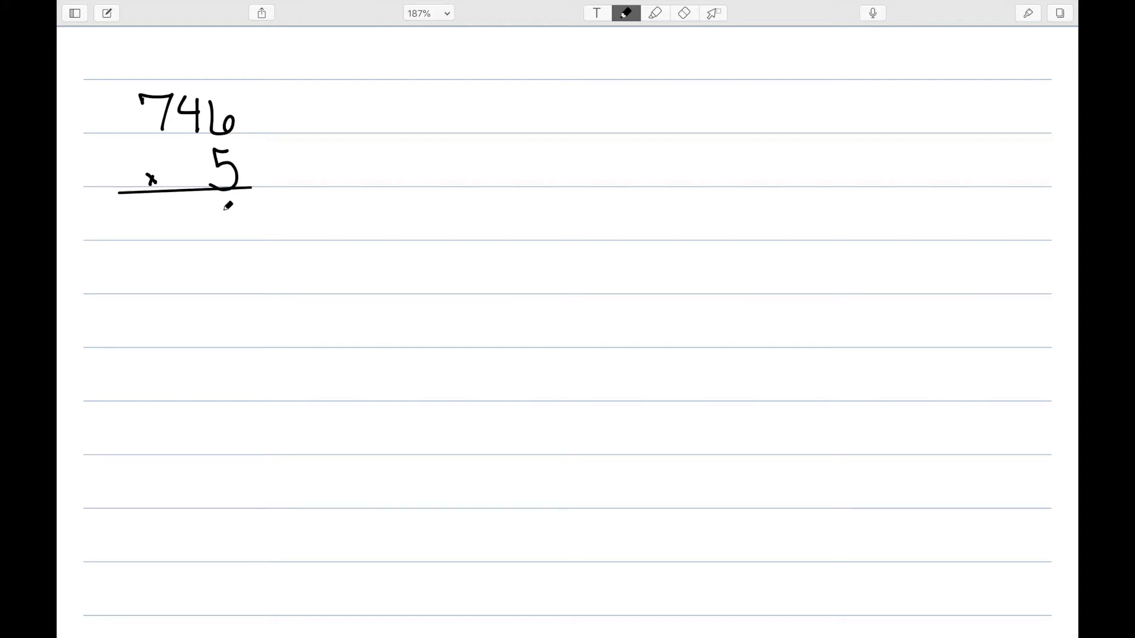
# Write the product 3730 under 746 × 5, with carries 3 and 2 above the digits
pyautogui.moveTo(224, 204)
pyautogui.mouseDown()
pyautogui.moveTo(236, 243)
pyautogui.moveTo(249, 205)
pyautogui.moveTo(218, 204)
pyautogui.mouseUp()
pyautogui.moveTo(179, 69); pyautogui.dragTo(182, 81)
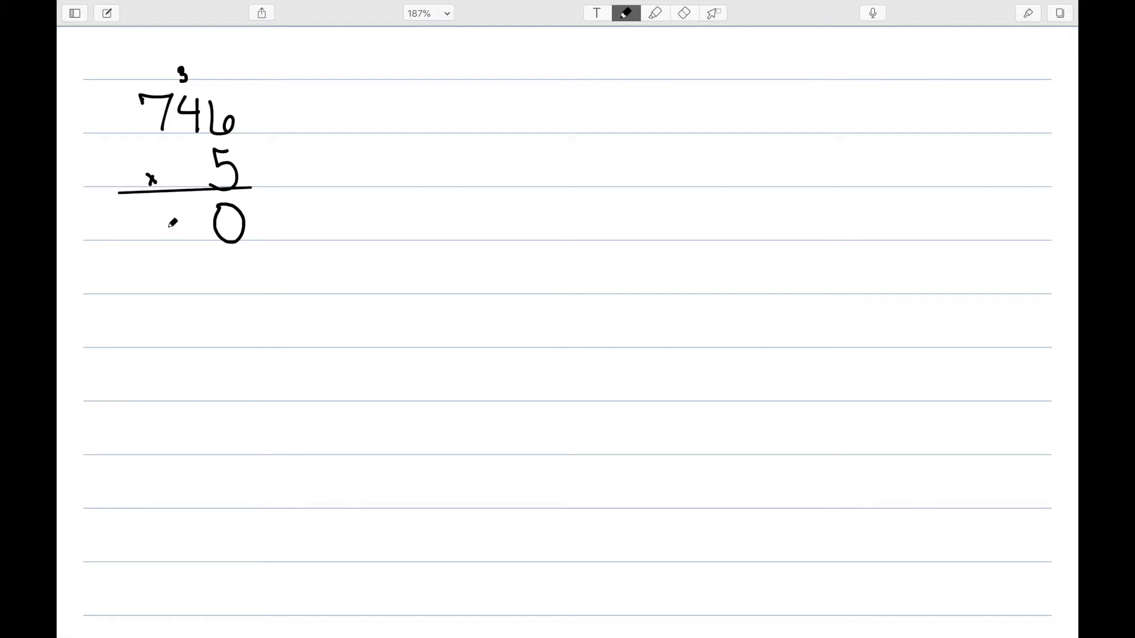
pyautogui.moveTo(183, 208)
pyautogui.mouseDown()
pyautogui.moveTo(207, 204)
pyautogui.moveTo(206, 223)
pyautogui.moveTo(184, 234)
pyautogui.mouseUp()
pyautogui.moveTo(142, 69); pyautogui.dragTo(152, 83)
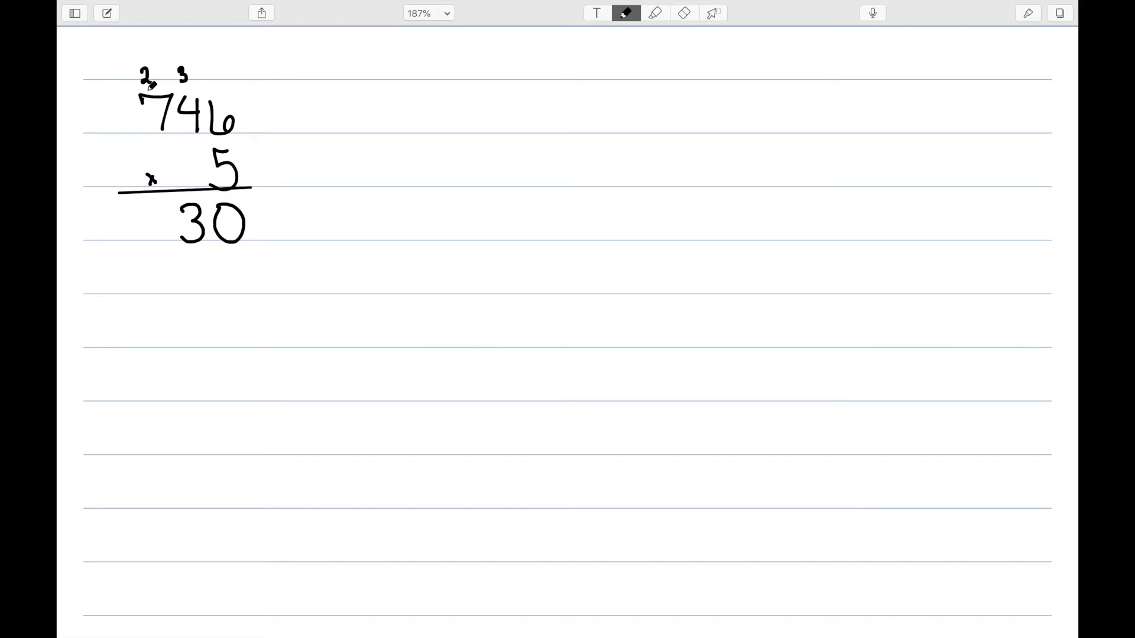
pyautogui.moveTo(120, 206)
pyautogui.mouseDown()
pyautogui.moveTo(120, 243)
pyautogui.moveTo(152, 210)
pyautogui.moveTo(167, 228)
pyautogui.moveTo(161, 243)
pyautogui.mouseUp()
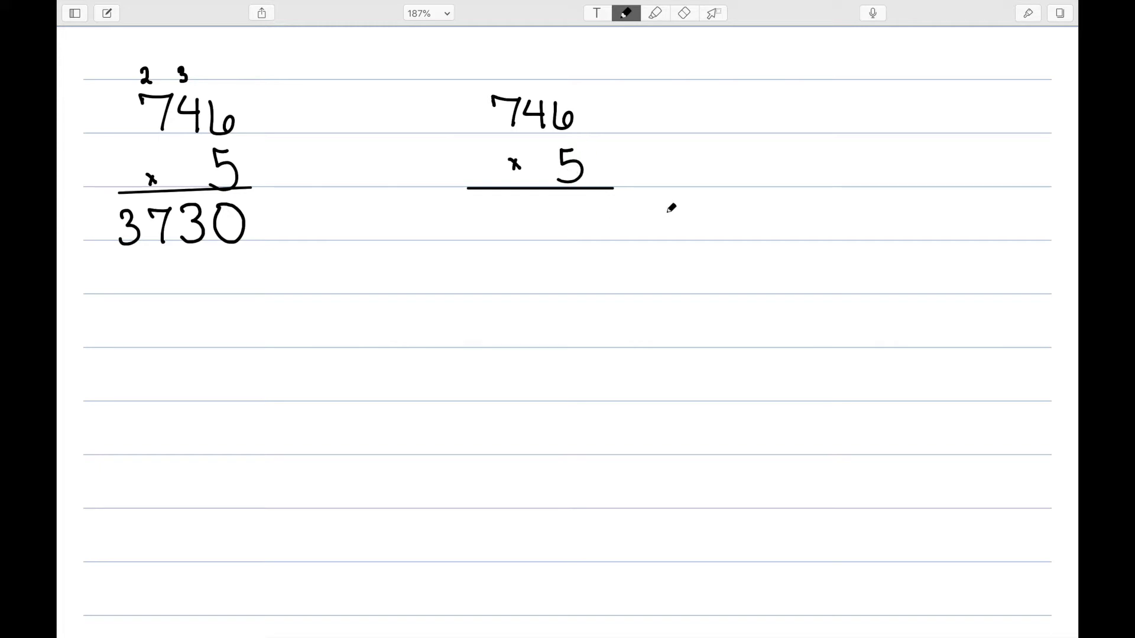
# Write the partial products 30 and 200, labelled 5×6 and 5×40
pyautogui.moveTo(660, 213); pyautogui.dragTo(658, 234)
pyautogui.moveTo(660, 213); pyautogui.dragTo(683, 227)
pyautogui.moveTo(682, 219); pyautogui.dragTo(675, 227)
pyautogui.moveTo(695, 213); pyautogui.dragTo(701, 228)
pyautogui.moveTo(543, 215)
pyautogui.mouseDown()
pyautogui.moveTo(554, 224)
pyautogui.moveTo(539, 241)
pyautogui.moveTo(588, 240)
pyautogui.moveTo(571, 210)
pyautogui.mouseUp()
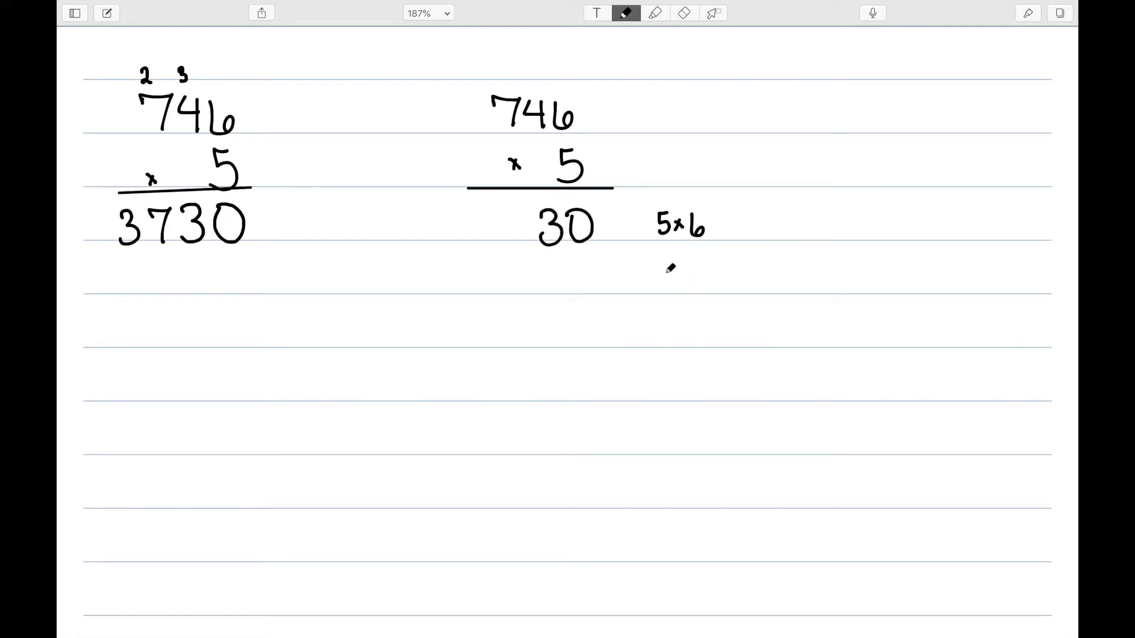
pyautogui.moveTo(669, 268)
pyautogui.mouseDown()
pyautogui.moveTo(664, 288)
pyautogui.moveTo(683, 283)
pyautogui.mouseUp()
pyautogui.moveTo(704, 267)
pyautogui.mouseDown()
pyautogui.moveTo(698, 280)
pyautogui.moveTo(718, 277)
pyautogui.moveTo(712, 292)
pyautogui.moveTo(728, 270)
pyautogui.moveTo(716, 272)
pyautogui.mouseUp()
pyautogui.moveTo(507, 263)
pyautogui.mouseDown()
pyautogui.moveTo(526, 298)
pyautogui.moveTo(555, 280)
pyautogui.moveTo(548, 270)
pyautogui.moveTo(573, 266)
pyautogui.mouseUp()
# Add the labelled hundreds partial product 3500, underline the column, and write the total 3730
pyautogui.moveTo(679, 321)
pyautogui.mouseDown()
pyautogui.moveTo(672, 340)
pyautogui.moveTo(715, 322)
pyautogui.moveTo(711, 341)
pyautogui.moveTo(745, 325)
pyautogui.mouseUp()
pyautogui.moveTo(470, 316)
pyautogui.mouseDown()
pyautogui.moveTo(488, 336)
pyautogui.moveTo(470, 345)
pyautogui.mouseUp()
pyautogui.moveTo(514, 311)
pyautogui.mouseDown()
pyautogui.moveTo(501, 314)
pyautogui.moveTo(504, 348)
pyautogui.moveTo(556, 326)
pyautogui.moveTo(547, 317)
pyautogui.mouseUp()
pyautogui.moveTo(578, 316)
pyautogui.mouseDown()
pyautogui.moveTo(587, 339)
pyautogui.moveTo(579, 318)
pyautogui.mouseUp()
pyautogui.moveTo(441, 353)
pyautogui.mouseDown()
pyautogui.moveTo(618, 354)
pyautogui.moveTo(539, 411)
pyautogui.moveTo(511, 378)
pyautogui.moveTo(528, 371)
pyautogui.moveTo(520, 408)
pyautogui.mouseUp()
pyautogui.moveTo(476, 381)
pyautogui.mouseDown()
pyautogui.moveTo(494, 389)
pyautogui.moveTo(476, 408)
pyautogui.mouseUp()
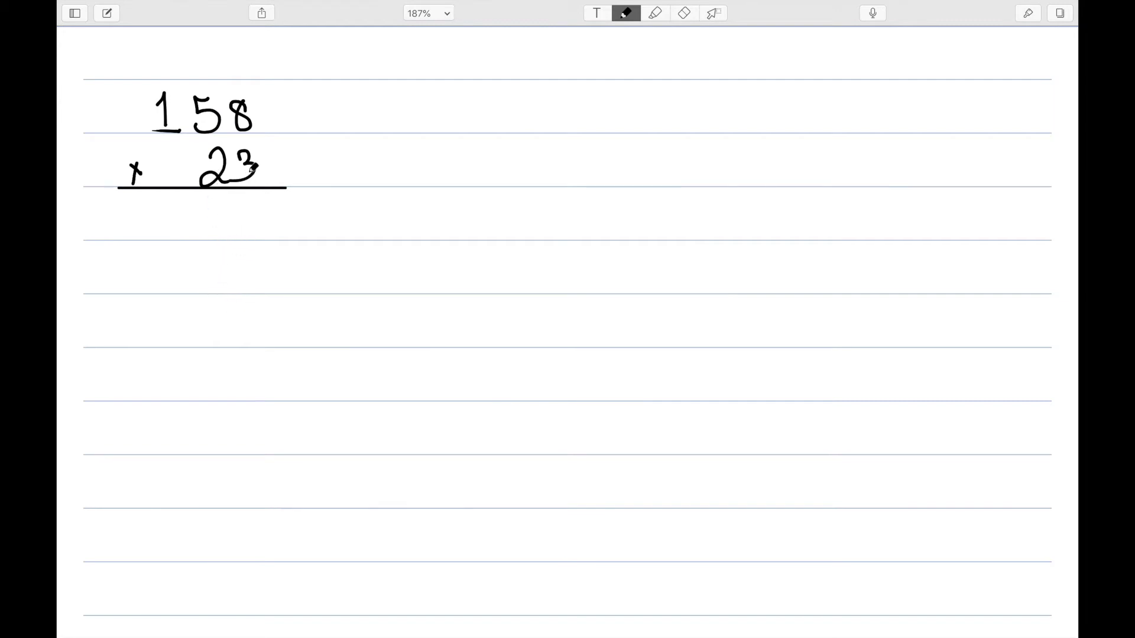
# Write the first row 474 of 158 × 23 with carries 2 and 1, crossing out the used carry
pyautogui.moveTo(246, 206); pyautogui.dragTo(263, 244)
pyautogui.moveTo(197, 74); pyautogui.dragTo(206, 88)
pyautogui.moveTo(205, 206)
pyautogui.mouseDown()
pyautogui.moveTo(232, 206)
pyautogui.moveTo(219, 239)
pyautogui.mouseUp()
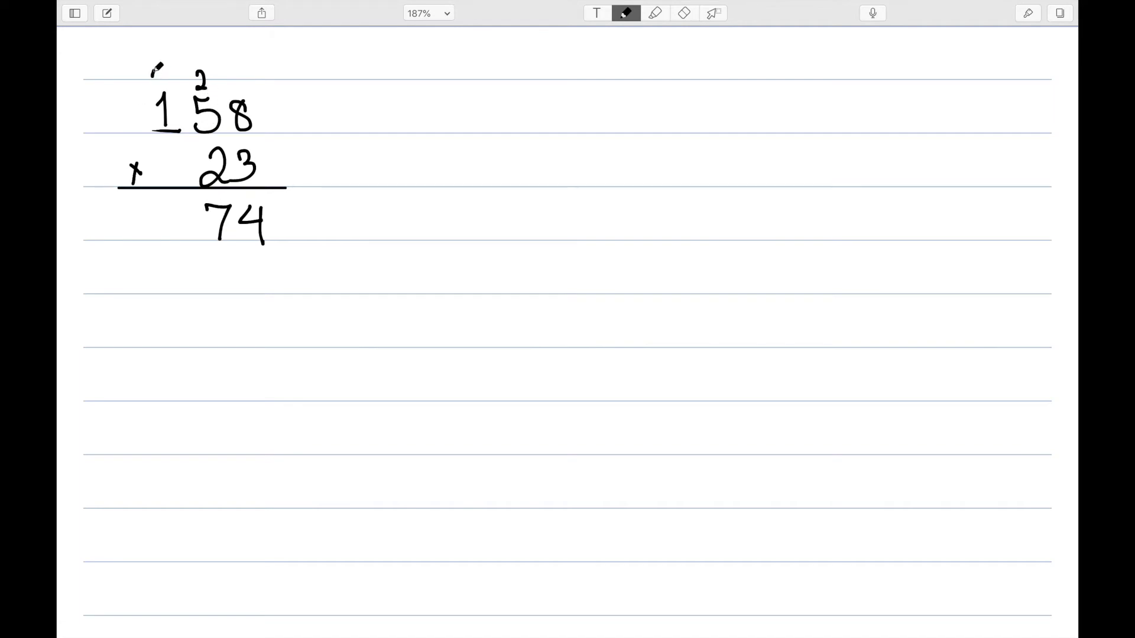
pyautogui.moveTo(153, 75); pyautogui.dragTo(156, 84)
pyautogui.moveTo(182, 204)
pyautogui.mouseDown()
pyautogui.moveTo(196, 219)
pyautogui.moveTo(190, 236)
pyautogui.mouseUp()
pyautogui.moveTo(147, 84); pyautogui.dragTo(166, 75)
# Write the second row 3160 with a placeholder 0 and new carries, then sum the rows to 3634
pyautogui.moveTo(260, 259)
pyautogui.mouseDown()
pyautogui.moveTo(273, 286)
pyautogui.moveTo(263, 258)
pyautogui.mouseUp()
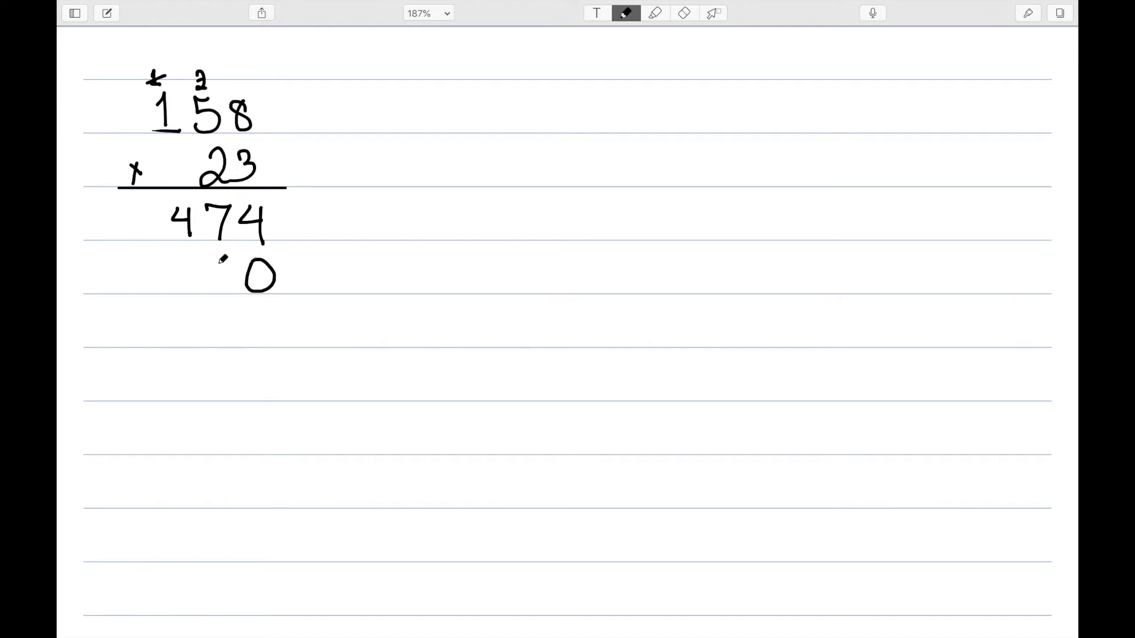
pyautogui.moveTo(215, 260)
pyautogui.mouseDown()
pyautogui.moveTo(231, 287)
pyautogui.moveTo(213, 277)
pyautogui.mouseUp()
pyautogui.moveTo(194, 51); pyautogui.dragTo(203, 61)
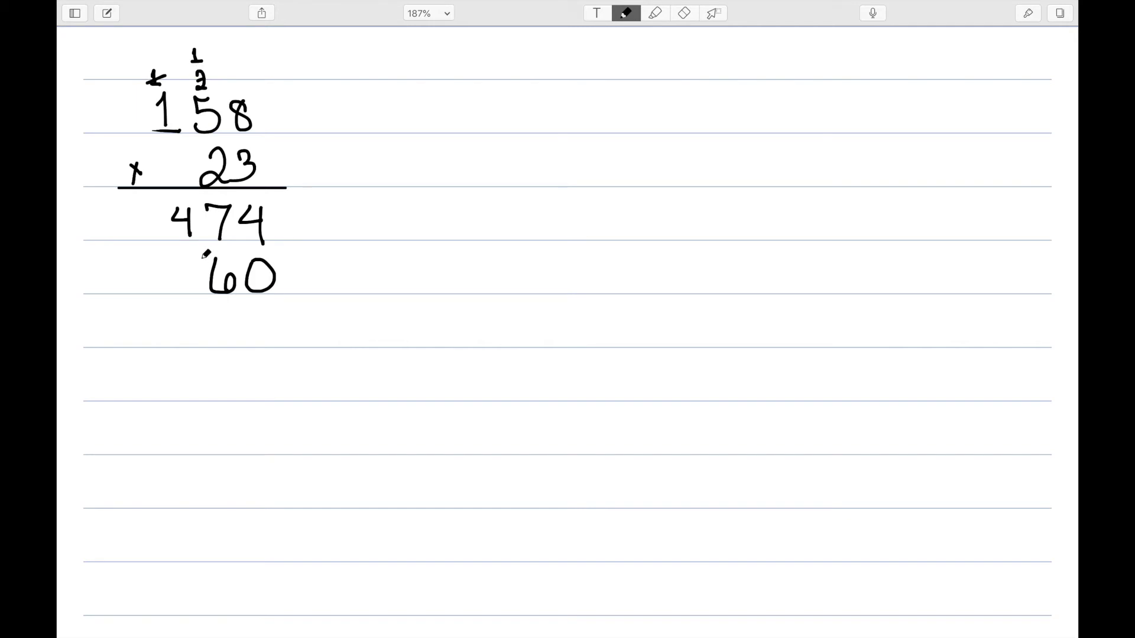
pyautogui.moveTo(178, 264); pyautogui.dragTo(185, 291)
pyautogui.moveTo(173, 292); pyautogui.dragTo(196, 291)
pyautogui.moveTo(143, 54); pyautogui.dragTo(145, 67)
pyautogui.moveTo(138, 67); pyautogui.dragTo(148, 68)
pyautogui.moveTo(140, 259)
pyautogui.mouseDown()
pyautogui.moveTo(159, 264)
pyautogui.moveTo(158, 287)
pyautogui.moveTo(283, 292)
pyautogui.moveTo(254, 327)
pyautogui.moveTo(281, 328)
pyautogui.moveTo(274, 347)
pyautogui.mouseUp()
pyautogui.moveTo(217, 315)
pyautogui.mouseDown()
pyautogui.moveTo(227, 313)
pyautogui.moveTo(230, 332)
pyautogui.moveTo(218, 351)
pyautogui.mouseUp()
pyautogui.moveTo(168, 196); pyautogui.dragTo(168, 202)
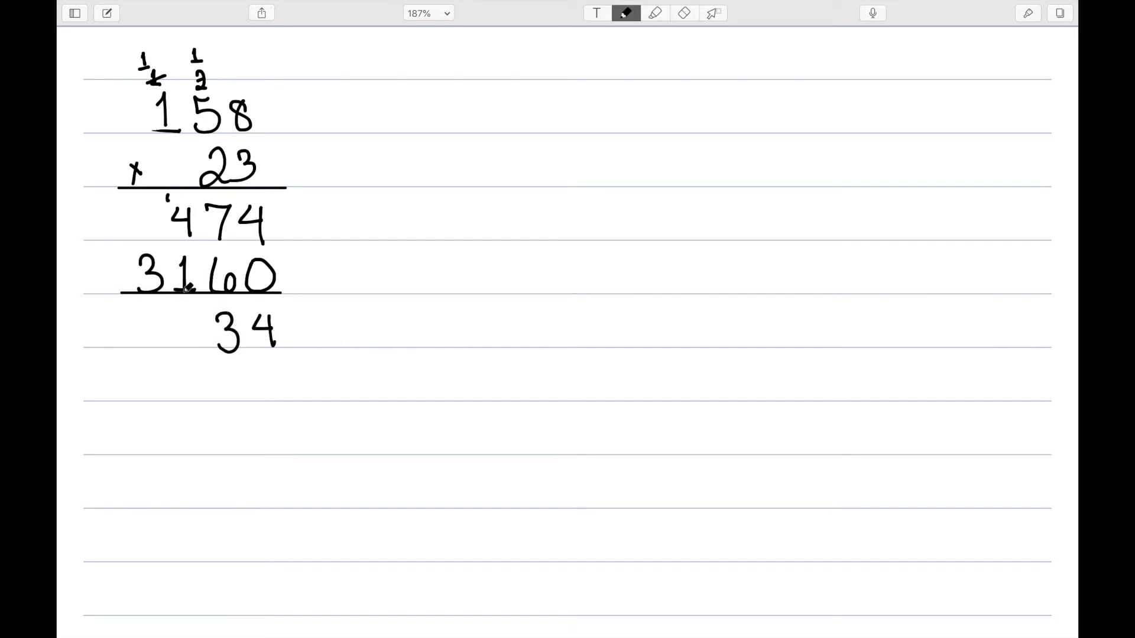
pyautogui.moveTo(185, 312)
pyautogui.mouseDown()
pyautogui.moveTo(189, 346)
pyautogui.moveTo(156, 328)
pyautogui.moveTo(145, 348)
pyautogui.mouseUp()
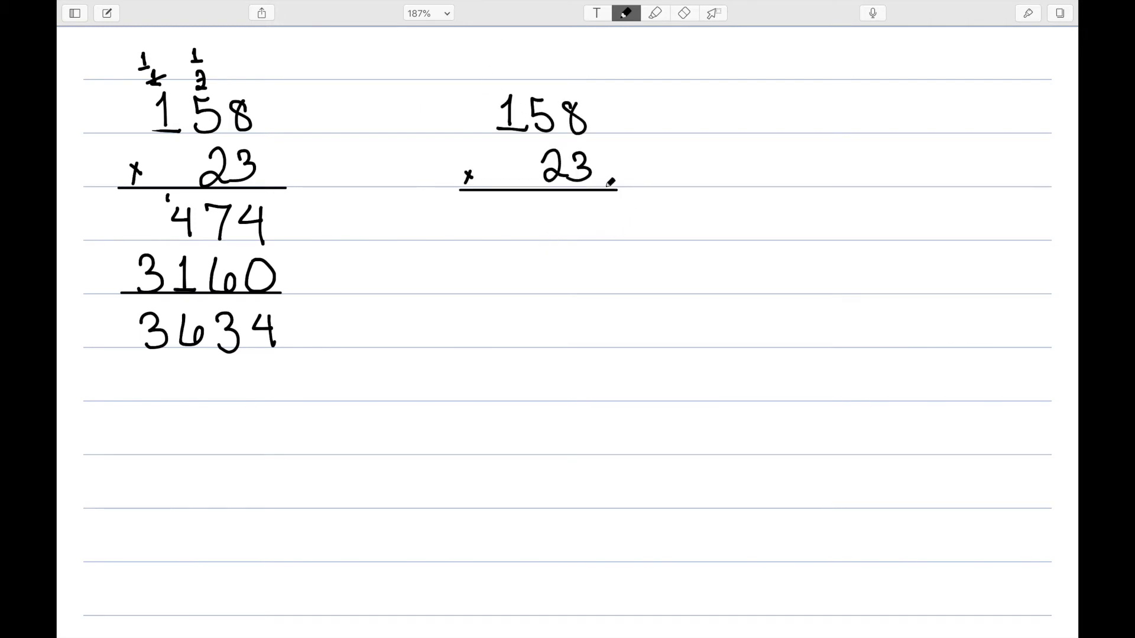
# Write the partial products 24, 150 and 300, labelled 3×8, 3×50 and 3×100
pyautogui.moveTo(659, 217); pyautogui.dragTo(659, 236)
pyautogui.moveTo(675, 224)
pyautogui.mouseDown()
pyautogui.moveTo(684, 233)
pyautogui.moveTo(692, 219)
pyautogui.mouseUp()
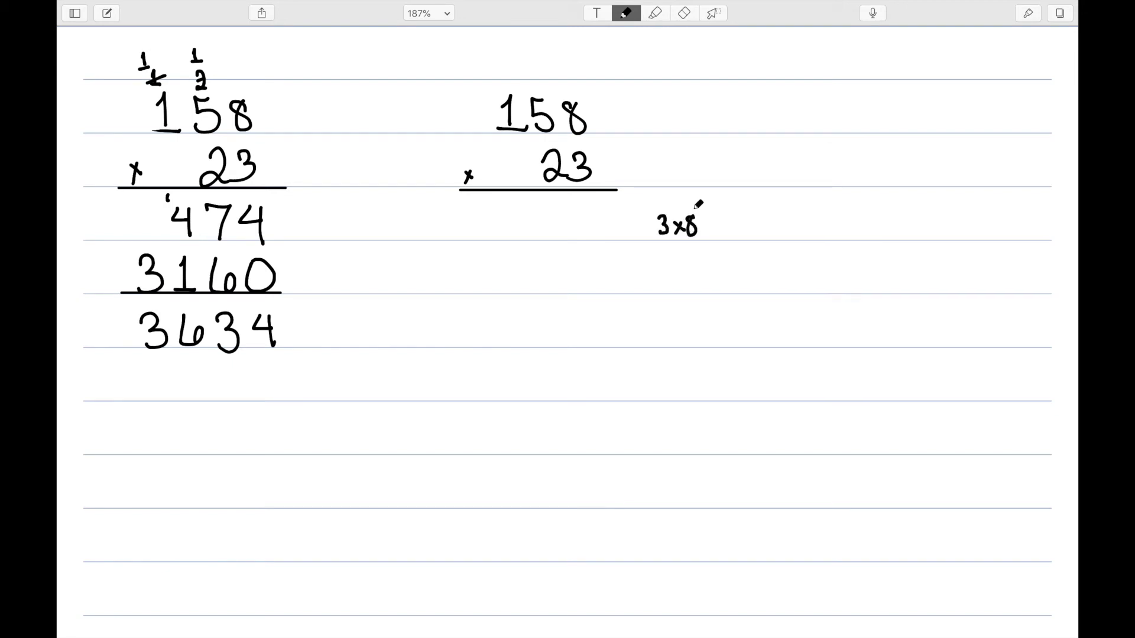
pyautogui.moveTo(555, 212)
pyautogui.mouseDown()
pyautogui.moveTo(569, 217)
pyautogui.moveTo(558, 238)
pyautogui.moveTo(573, 240)
pyautogui.mouseUp()
pyautogui.moveTo(593, 207)
pyautogui.mouseDown()
pyautogui.moveTo(585, 217)
pyautogui.moveTo(598, 240)
pyautogui.mouseUp()
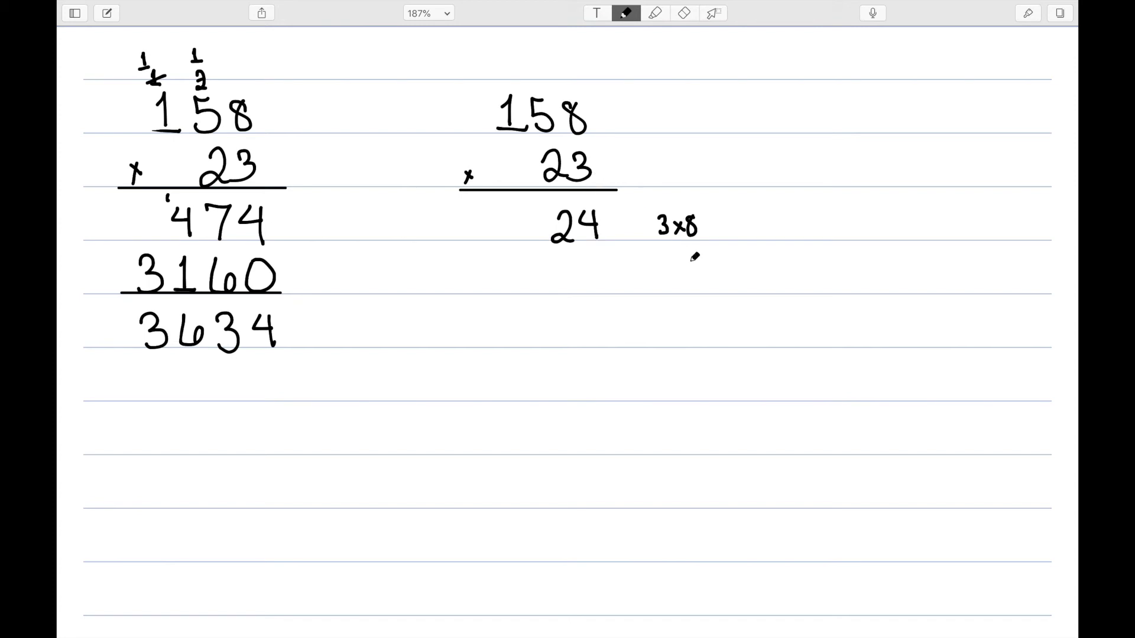
pyautogui.moveTo(663, 278)
pyautogui.mouseDown()
pyautogui.moveTo(673, 270)
pyautogui.moveTo(666, 291)
pyautogui.moveTo(681, 286)
pyautogui.mouseUp()
pyautogui.moveTo(699, 267)
pyautogui.mouseDown()
pyautogui.moveTo(707, 261)
pyautogui.moveTo(699, 290)
pyautogui.mouseUp()
pyautogui.moveTo(716, 270)
pyautogui.mouseDown()
pyautogui.moveTo(711, 289)
pyautogui.moveTo(717, 271)
pyautogui.mouseUp()
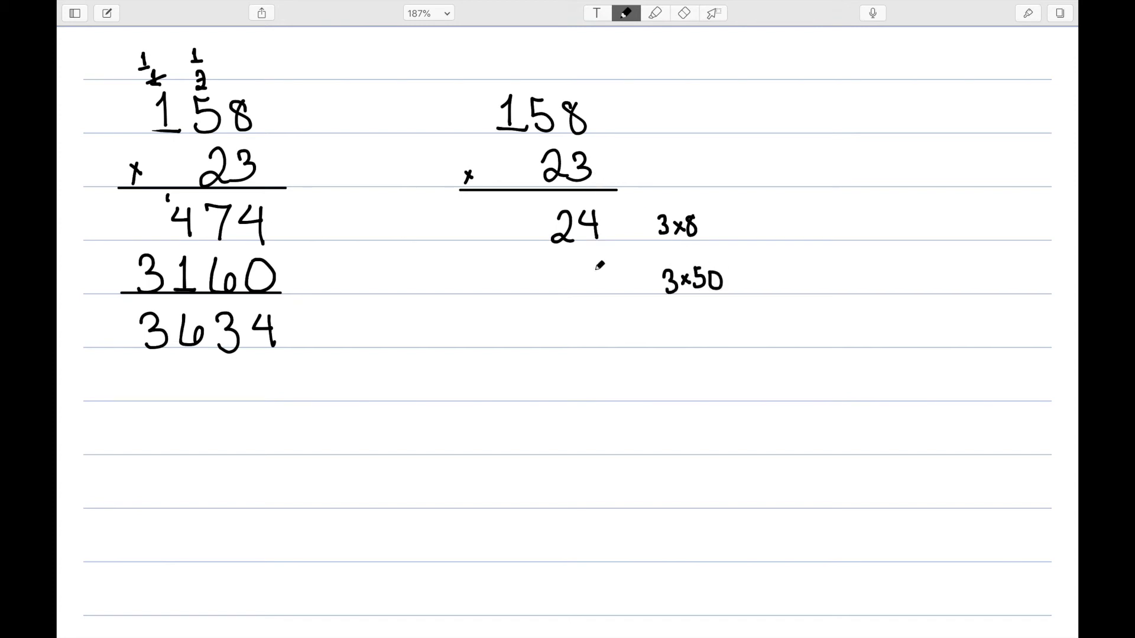
pyautogui.moveTo(530, 268)
pyautogui.mouseDown()
pyautogui.moveTo(532, 295)
pyautogui.moveTo(550, 297)
pyautogui.moveTo(555, 280)
pyautogui.moveTo(558, 298)
pyautogui.mouseUp()
pyautogui.moveTo(568, 269)
pyautogui.mouseDown()
pyautogui.moveTo(598, 263)
pyautogui.moveTo(587, 264)
pyautogui.mouseUp()
pyautogui.moveTo(676, 323)
pyautogui.mouseDown()
pyautogui.moveTo(677, 342)
pyautogui.moveTo(705, 343)
pyautogui.moveTo(735, 324)
pyautogui.mouseUp()
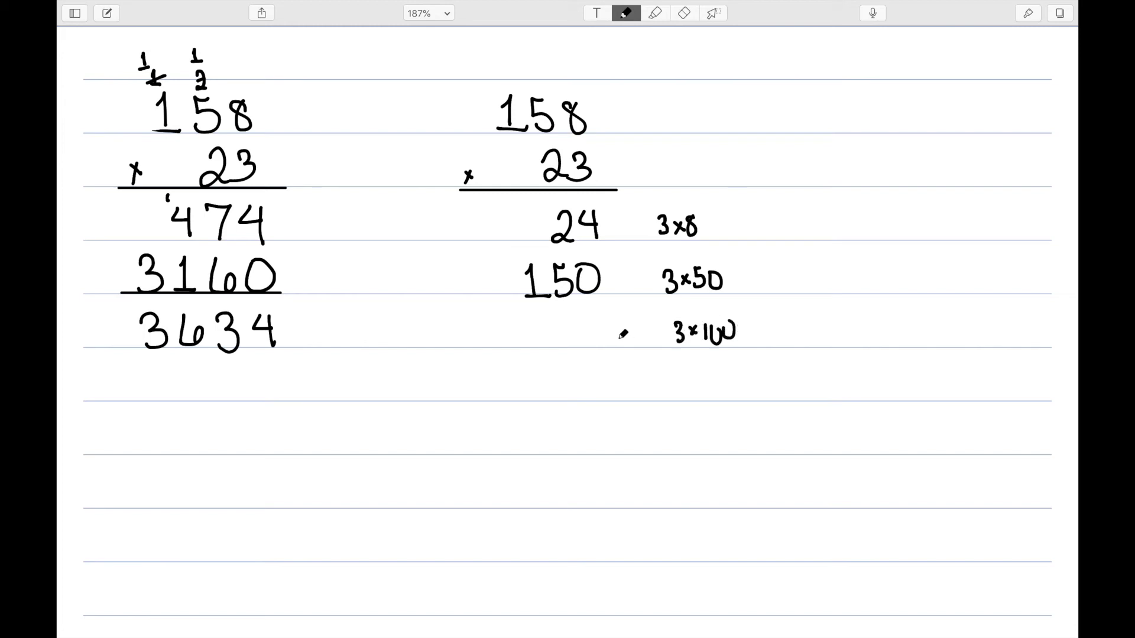
pyautogui.moveTo(530, 317)
pyautogui.mouseDown()
pyautogui.moveTo(546, 334)
pyautogui.moveTo(526, 344)
pyautogui.mouseUp()
pyautogui.moveTo(559, 320)
pyautogui.mouseDown()
pyautogui.moveTo(553, 343)
pyautogui.moveTo(566, 313)
pyautogui.mouseUp()
pyautogui.moveTo(583, 312)
pyautogui.mouseDown()
pyautogui.moveTo(577, 324)
pyautogui.moveTo(582, 314)
pyautogui.mouseUp()
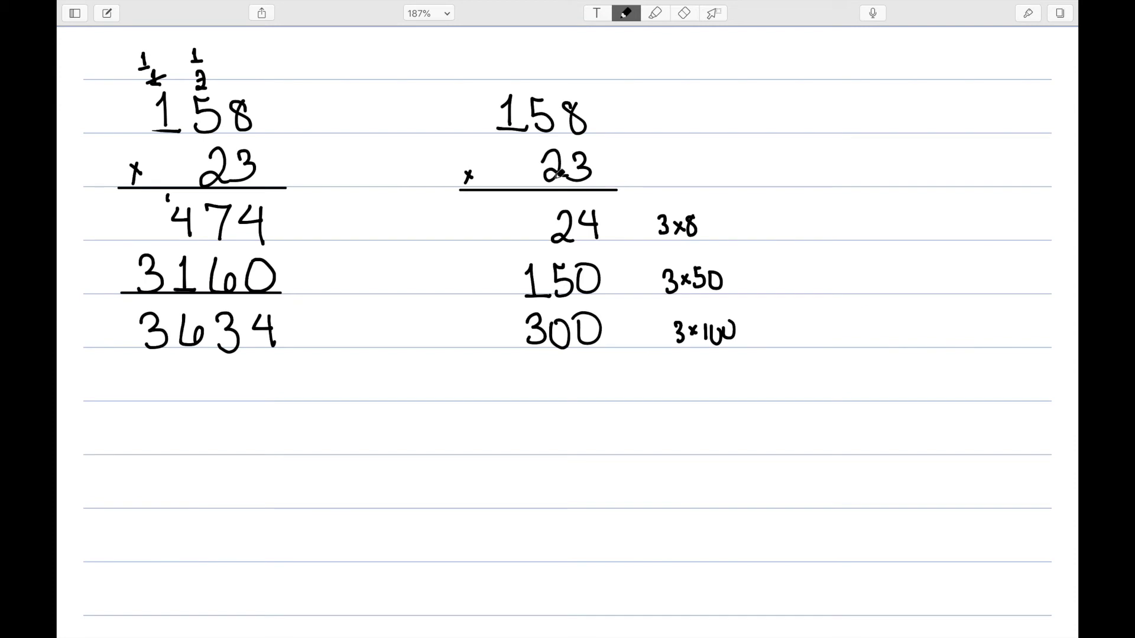
# Write 160, 1000 and 2000, labelled 20×8, 20×50 and 20×100, and underline the column
pyautogui.moveTo(672, 378)
pyautogui.mouseDown()
pyautogui.moveTo(682, 394)
pyautogui.moveTo(687, 380)
pyautogui.moveTo(704, 389)
pyautogui.moveTo(720, 386)
pyautogui.moveTo(716, 378)
pyautogui.mouseUp()
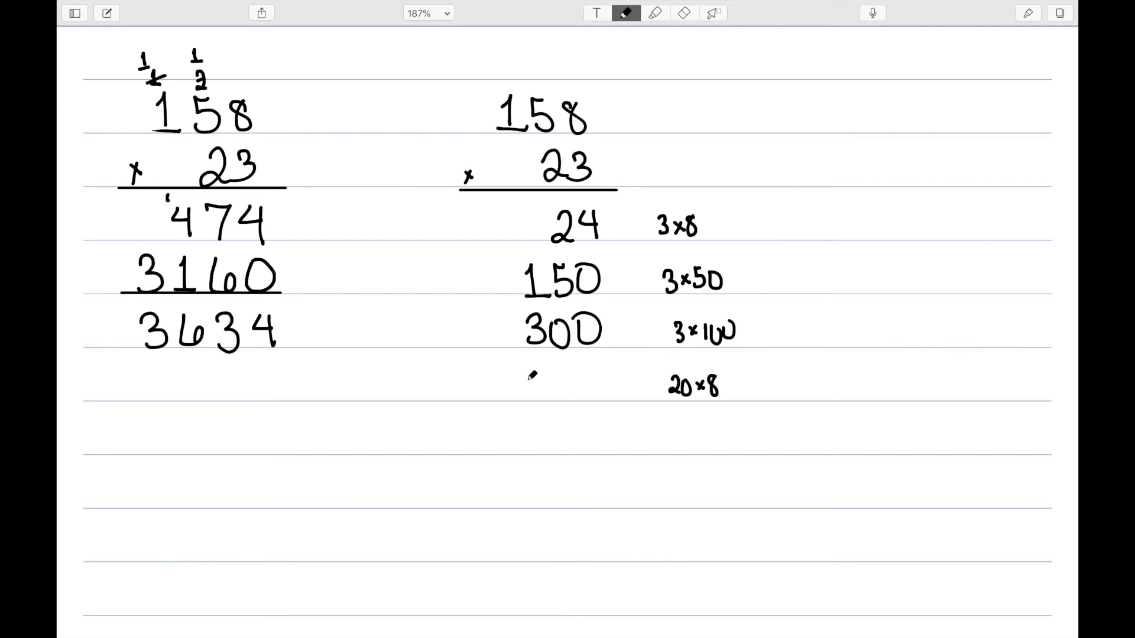
pyautogui.moveTo(532, 375)
pyautogui.mouseDown()
pyautogui.moveTo(536, 401)
pyautogui.moveTo(556, 405)
pyautogui.mouseUp()
pyautogui.moveTo(567, 371)
pyautogui.mouseDown()
pyautogui.moveTo(558, 385)
pyautogui.moveTo(579, 381)
pyautogui.moveTo(569, 389)
pyautogui.mouseUp()
pyautogui.moveTo(584, 378)
pyautogui.mouseDown()
pyautogui.moveTo(588, 392)
pyautogui.moveTo(582, 372)
pyautogui.mouseUp()
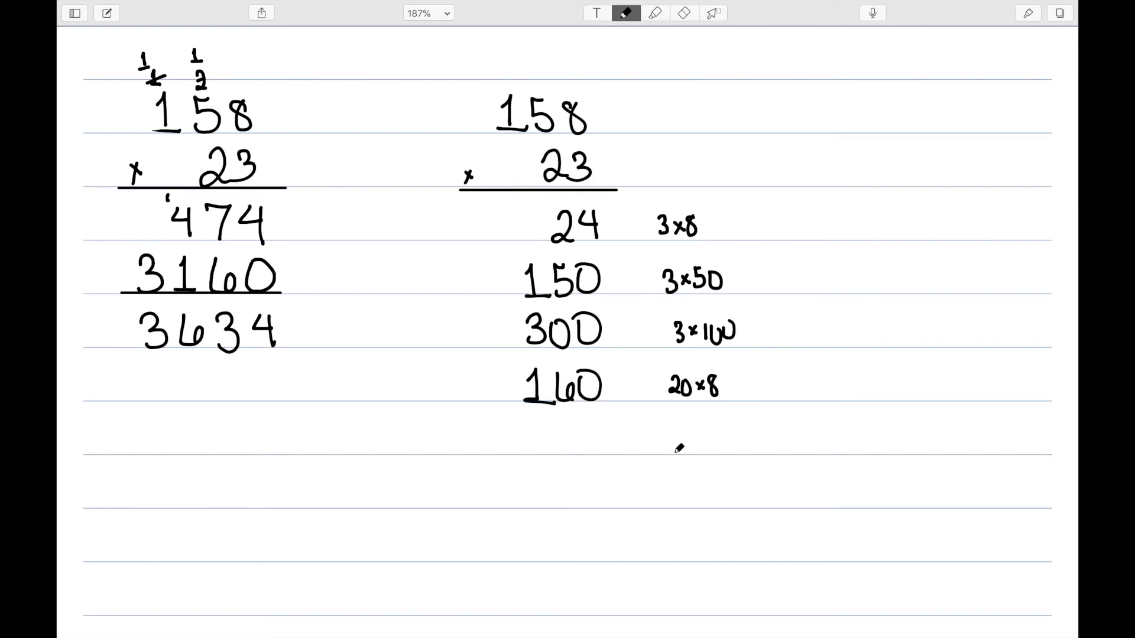
pyautogui.moveTo(677, 438)
pyautogui.mouseDown()
pyautogui.moveTo(687, 452)
pyautogui.moveTo(736, 434)
pyautogui.mouseUp()
pyautogui.moveTo(496, 428)
pyautogui.mouseDown()
pyautogui.moveTo(506, 452)
pyautogui.moveTo(522, 453)
pyautogui.mouseUp()
pyautogui.moveTo(535, 421); pyautogui.dragTo(538, 420)
pyautogui.moveTo(567, 420)
pyautogui.mouseDown()
pyautogui.moveTo(558, 432)
pyautogui.moveTo(590, 421)
pyautogui.mouseUp()
pyautogui.moveTo(681, 491)
pyautogui.mouseDown()
pyautogui.moveTo(695, 507)
pyautogui.moveTo(709, 490)
pyautogui.moveTo(720, 503)
pyautogui.mouseUp()
pyautogui.moveTo(721, 494)
pyautogui.mouseDown()
pyautogui.moveTo(713, 504)
pyautogui.moveTo(736, 507)
pyautogui.moveTo(751, 485)
pyautogui.moveTo(762, 503)
pyautogui.moveTo(771, 485)
pyautogui.mouseUp()
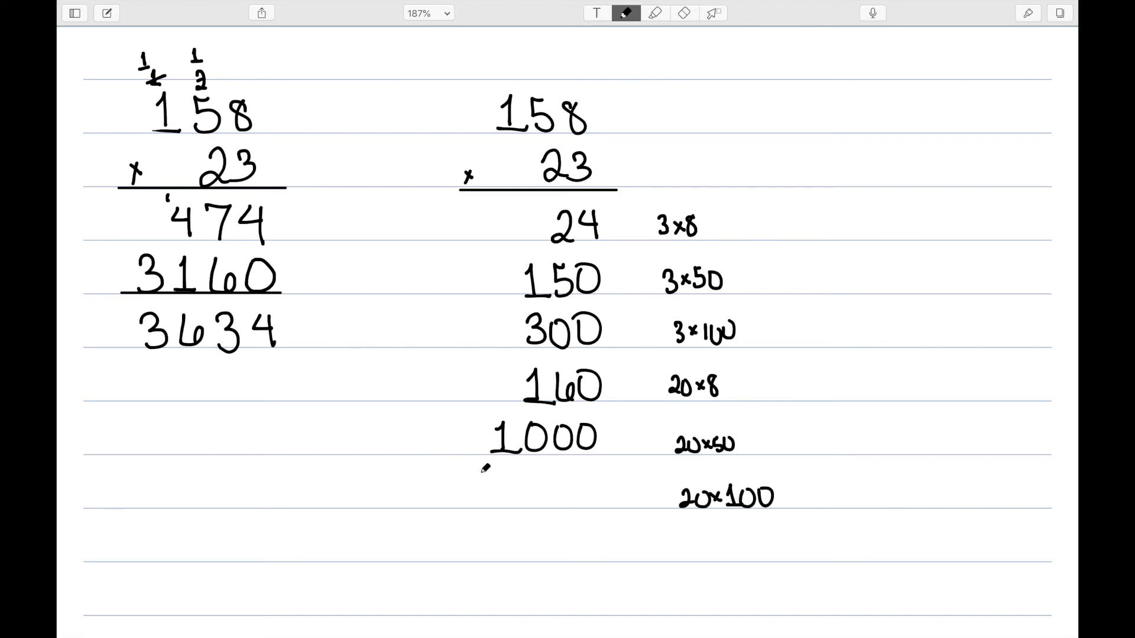
pyautogui.moveTo(484, 478)
pyautogui.mouseDown()
pyautogui.moveTo(508, 501)
pyautogui.moveTo(532, 472)
pyautogui.moveTo(568, 497)
pyautogui.moveTo(571, 475)
pyautogui.mouseUp()
pyautogui.moveTo(584, 473)
pyautogui.mouseDown()
pyautogui.moveTo(589, 500)
pyautogui.moveTo(583, 473)
pyautogui.mouseUp()
pyautogui.moveTo(614, 507); pyautogui.dragTo(461, 513)
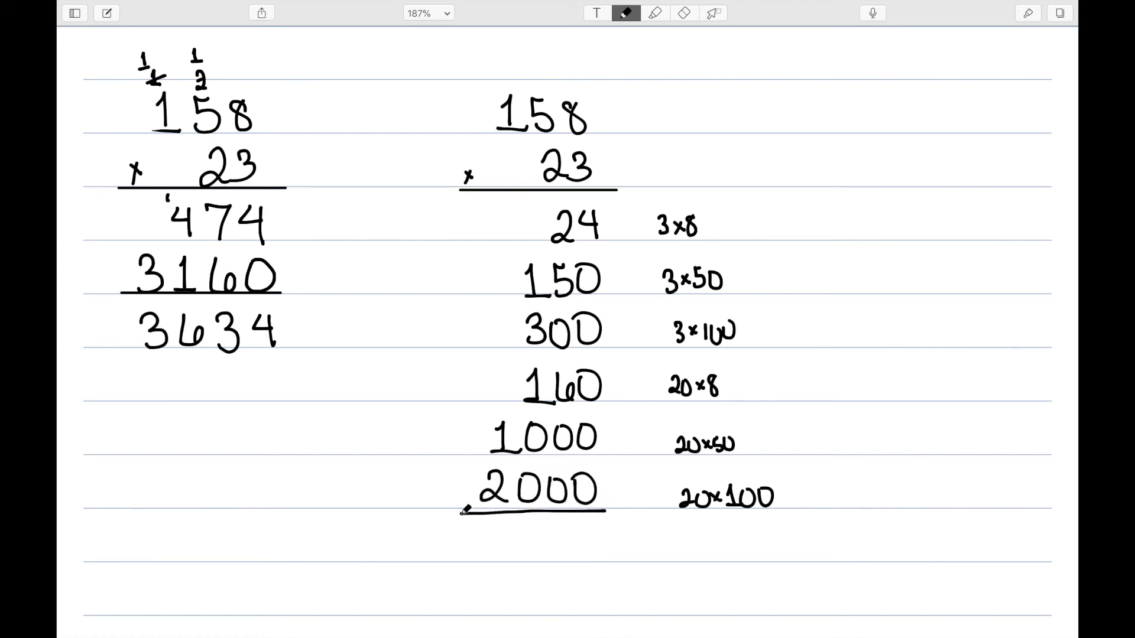
# Write the total 3634 beneath the underlined six partial products
pyautogui.moveTo(595, 528)
pyautogui.mouseDown()
pyautogui.moveTo(589, 544)
pyautogui.moveTo(620, 543)
pyautogui.mouseUp()
pyautogui.moveTo(611, 528); pyautogui.dragTo(615, 557)
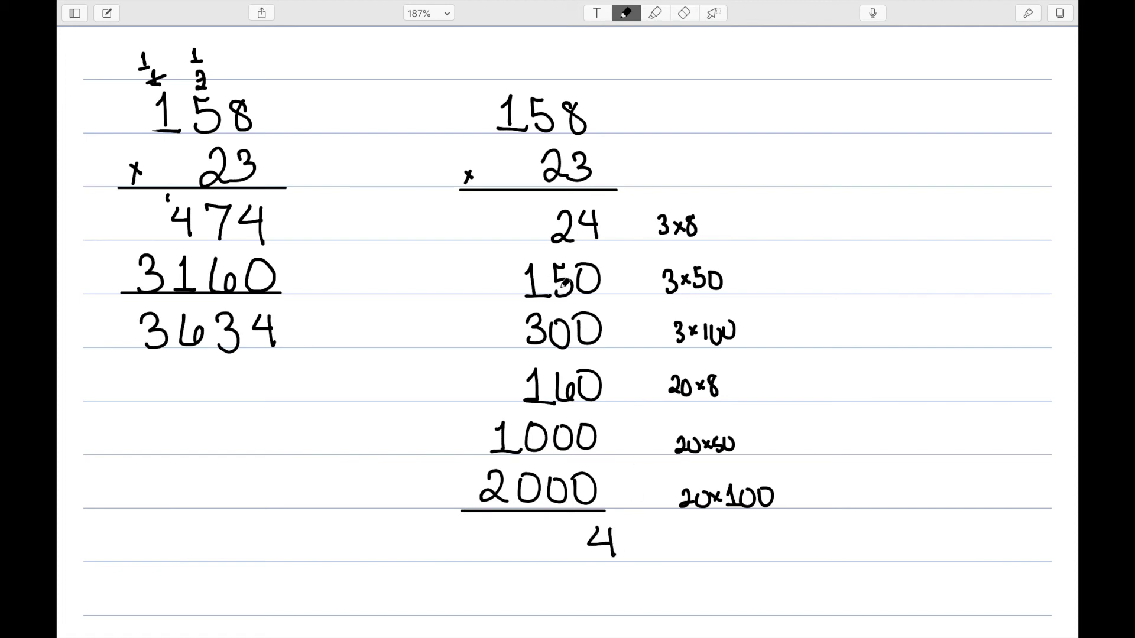
pyautogui.moveTo(568, 538)
pyautogui.mouseDown()
pyautogui.moveTo(589, 553)
pyautogui.moveTo(560, 566)
pyautogui.mouseUp()
pyautogui.moveTo(538, 528)
pyautogui.mouseDown()
pyautogui.moveTo(541, 553)
pyautogui.moveTo(513, 547)
pyautogui.moveTo(498, 564)
pyautogui.mouseUp()
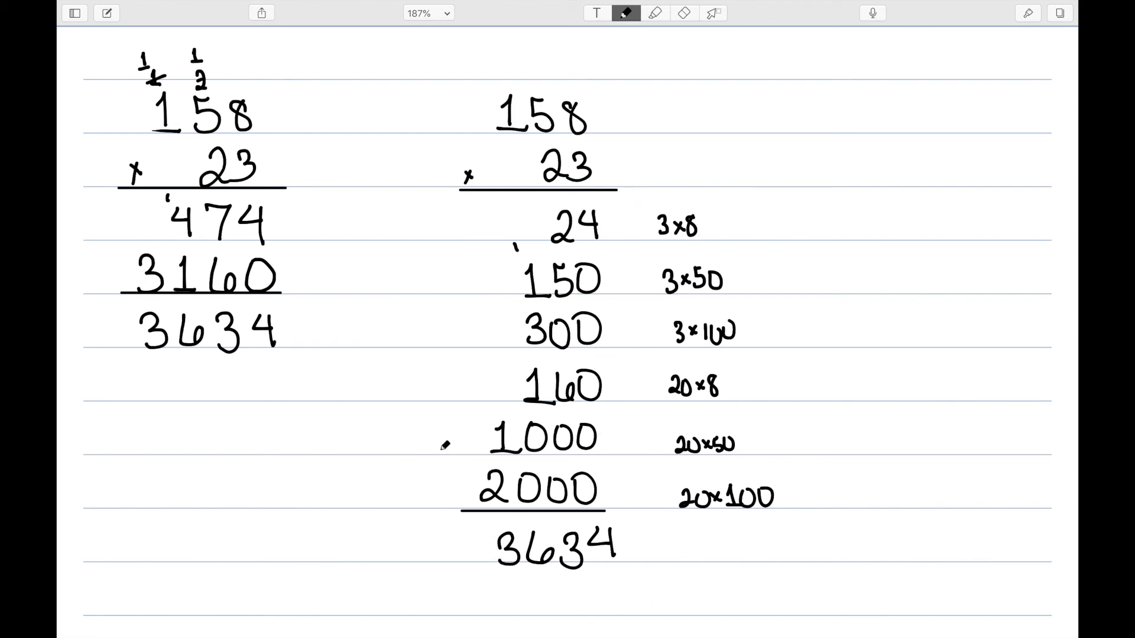
pyautogui.moveTo(256, 152); pyautogui.dragTo(260, 147)
# Highlight the partial products 24, 150 and 300 in purple
pyautogui.press('h')
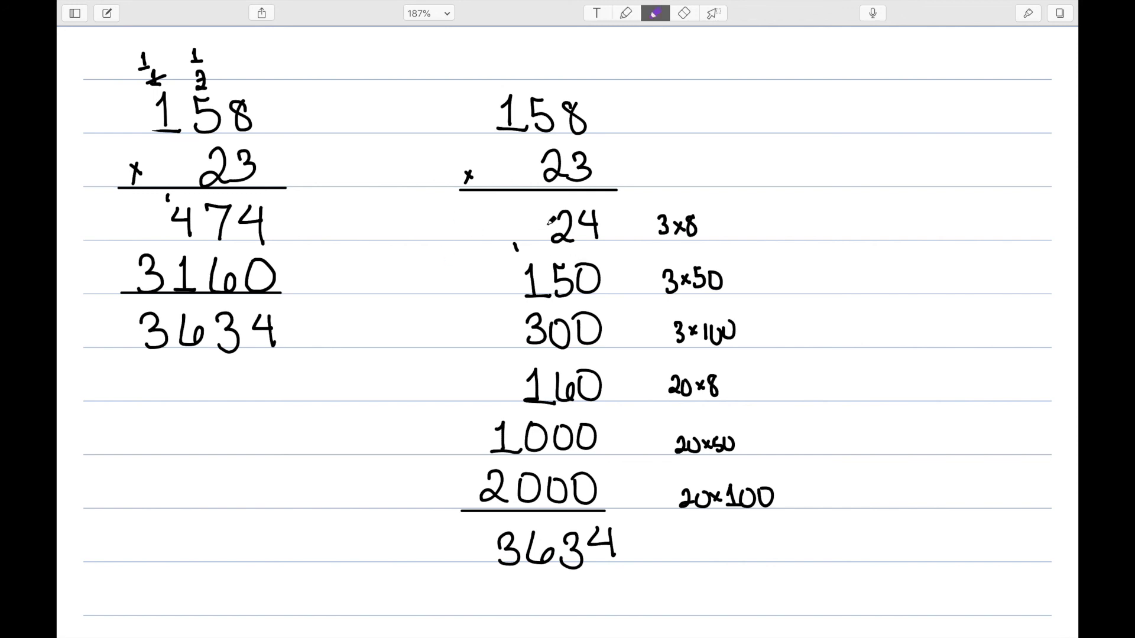
pyautogui.moveTo(536, 226); pyautogui.dragTo(620, 226)
pyautogui.moveTo(504, 284); pyautogui.dragTo(606, 284)
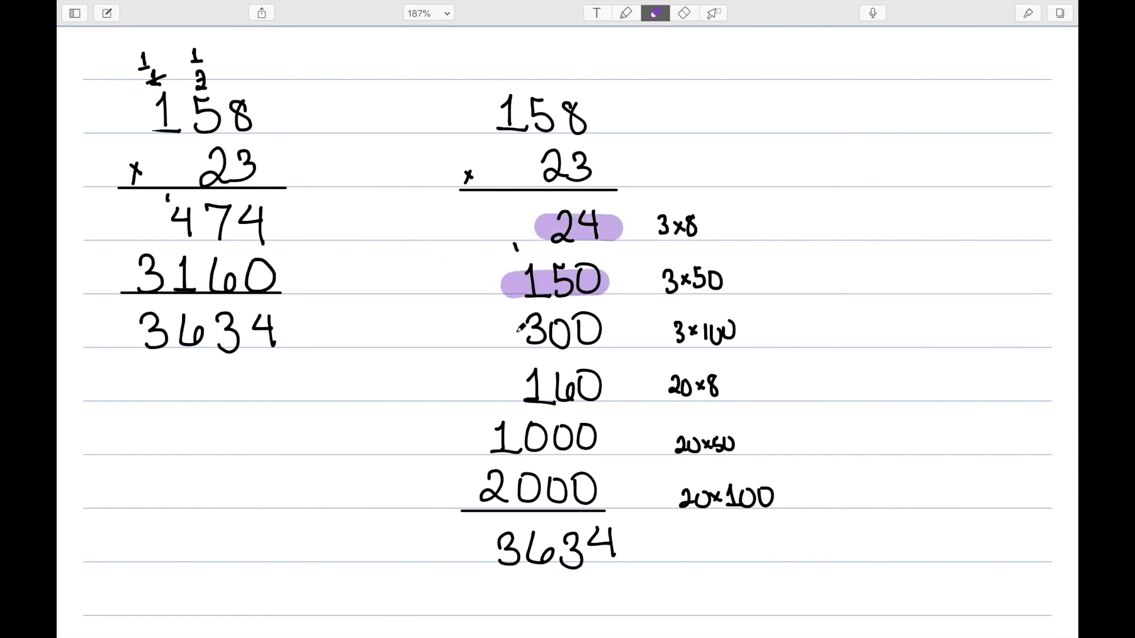
pyautogui.moveTo(506, 333); pyautogui.dragTo(605, 332)
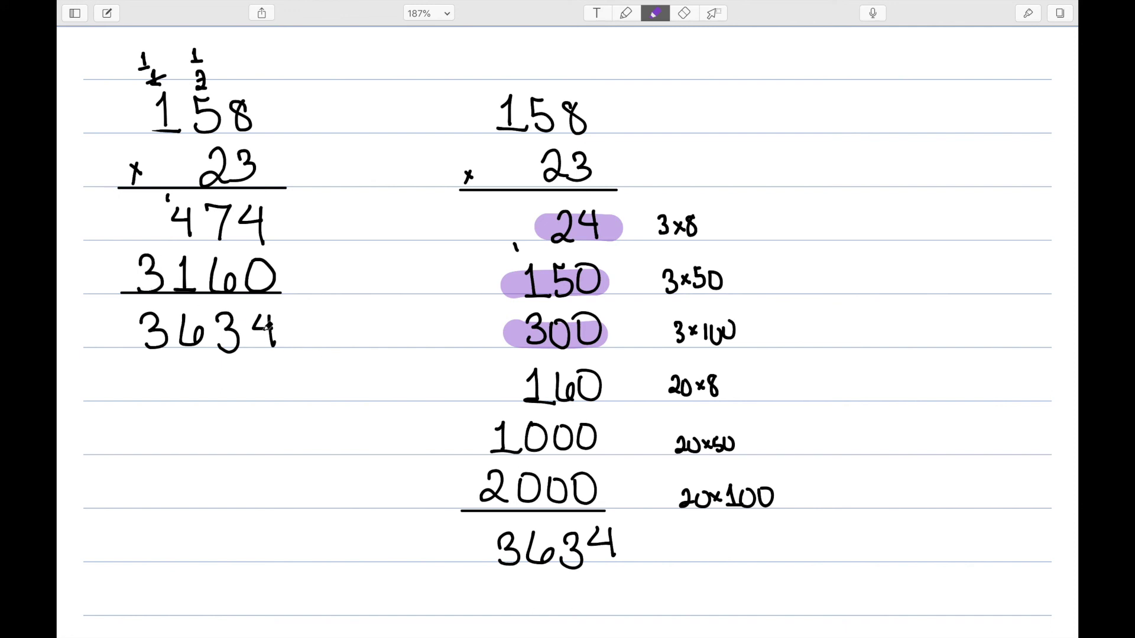
# In black ink, draw lines linking 3160 to 160 and 474 to 24, 150 and 300
pyautogui.press('p')
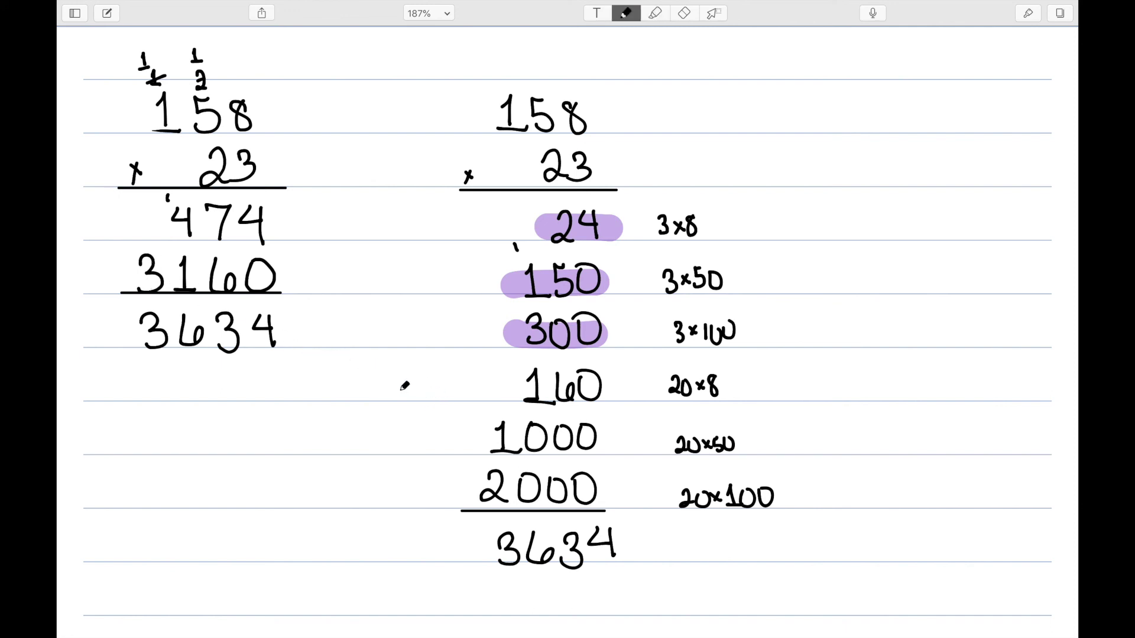
pyautogui.moveTo(297, 281)
pyautogui.mouseDown()
pyautogui.moveTo(457, 382)
pyautogui.moveTo(471, 433)
pyautogui.moveTo(449, 482)
pyautogui.mouseUp()
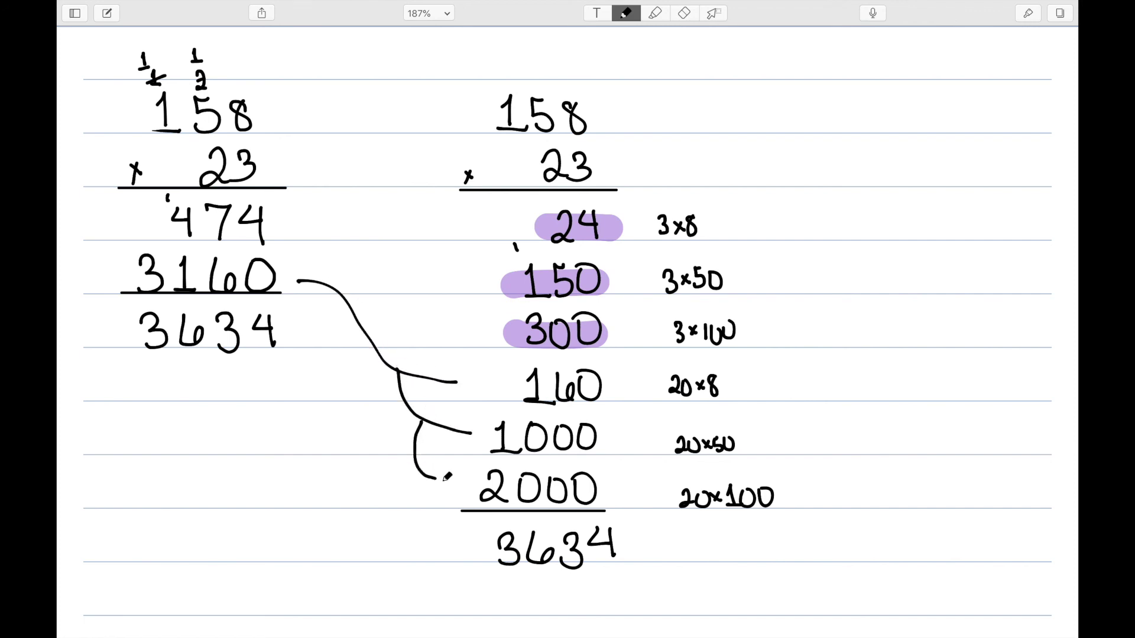
pyautogui.moveTo(408, 227); pyautogui.dragTo(489, 224)
pyautogui.hotkey('ctrl', 'z')
pyautogui.moveTo(291, 221); pyautogui.dragTo(486, 221)
pyautogui.moveTo(412, 222); pyautogui.dragTo(488, 271)
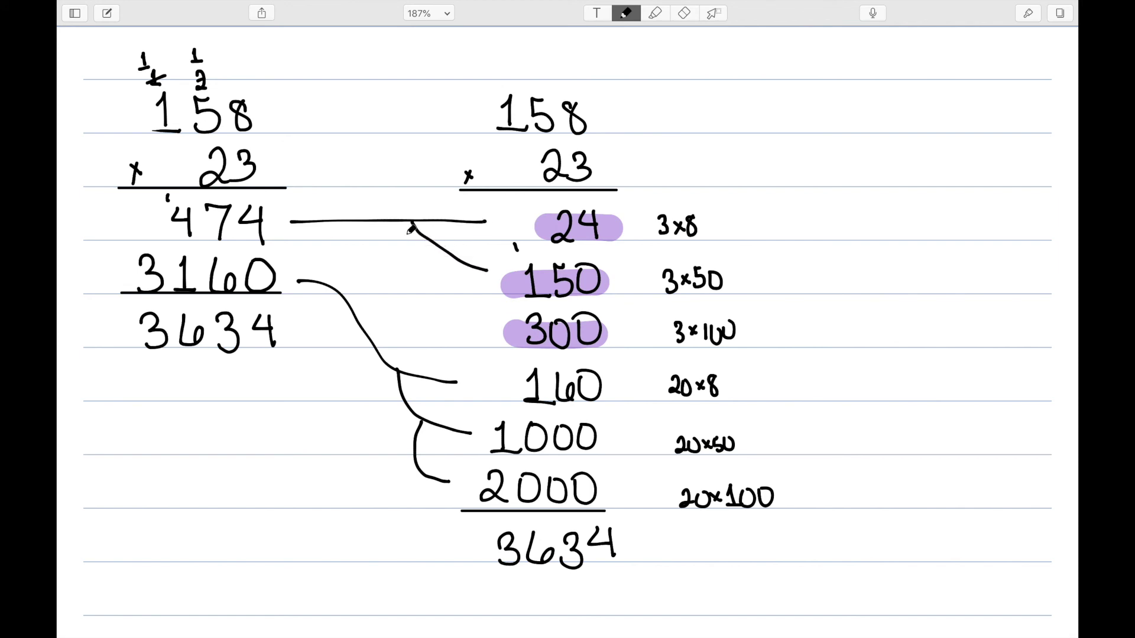
pyautogui.moveTo(412, 223)
pyautogui.mouseDown()
pyautogui.moveTo(414, 267)
pyautogui.moveTo(486, 329)
pyautogui.mouseUp()
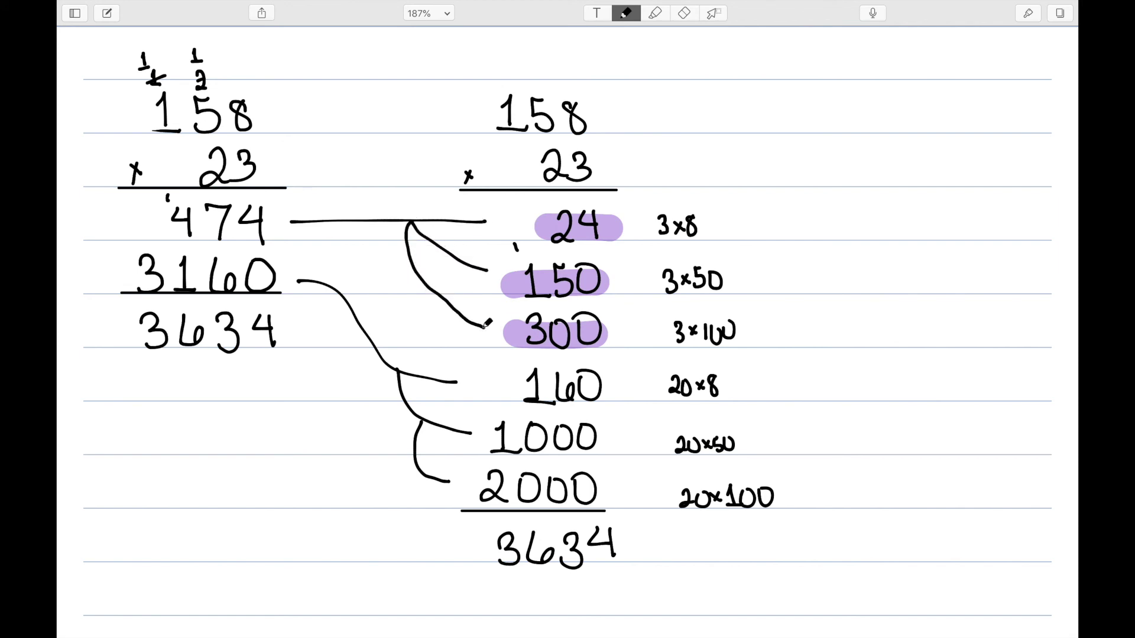